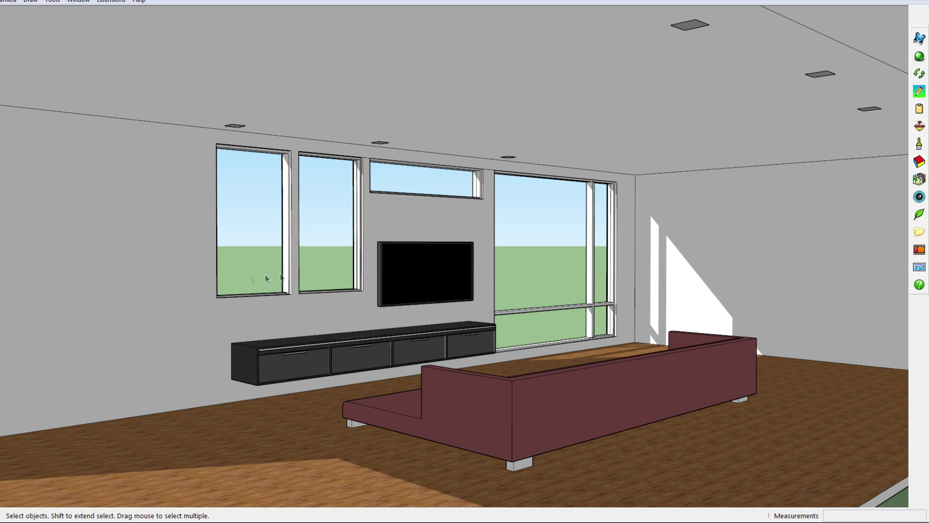
Orbit the living room view round until it faces the window wall
middle_click_drag(554, 286, 477, 294)
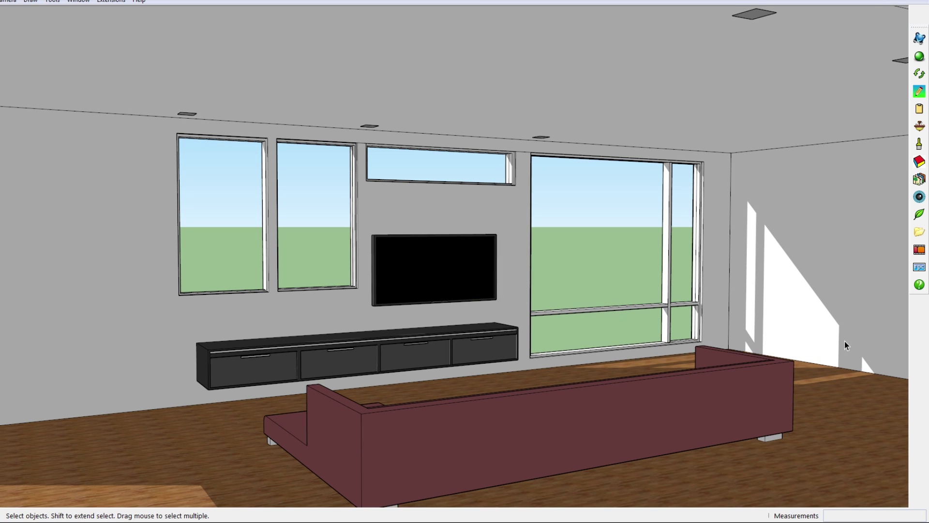
middle_click_drag(844, 340, 807, 312)
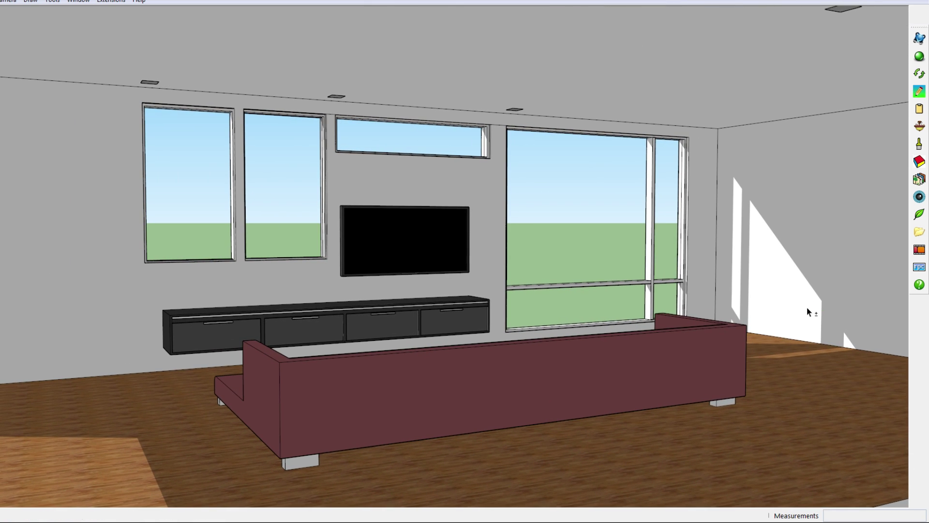
Clear the skyline image on the IRender Setup Options Bgnd page, glancing at Presets before returning
left_click(916, 115)
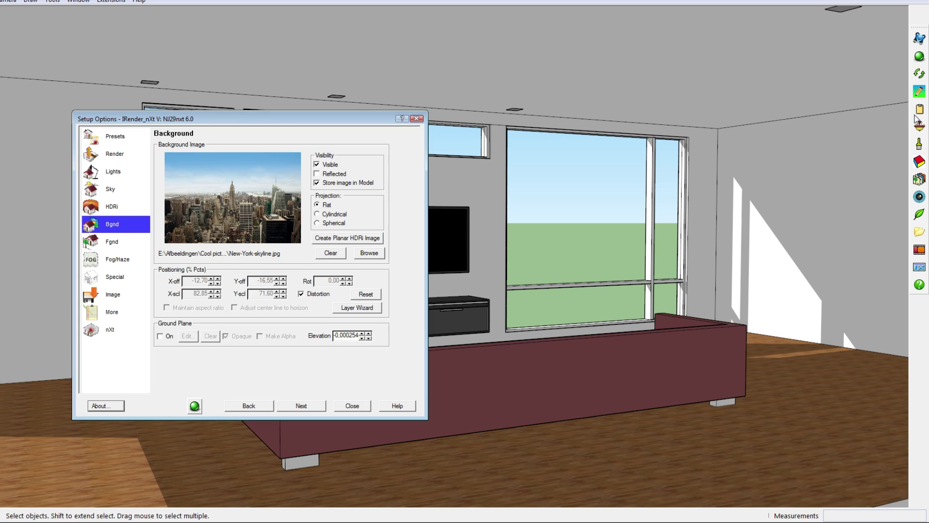
left_click(331, 252)
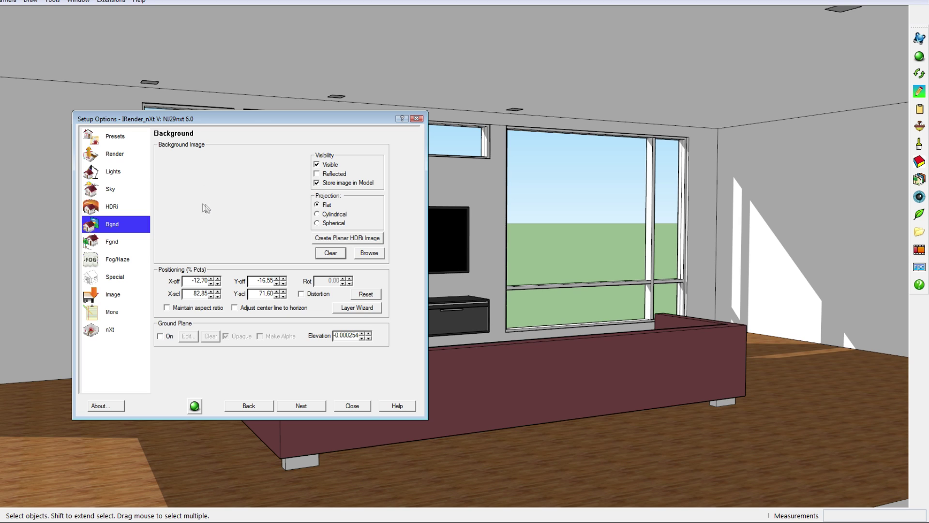
left_click(117, 138)
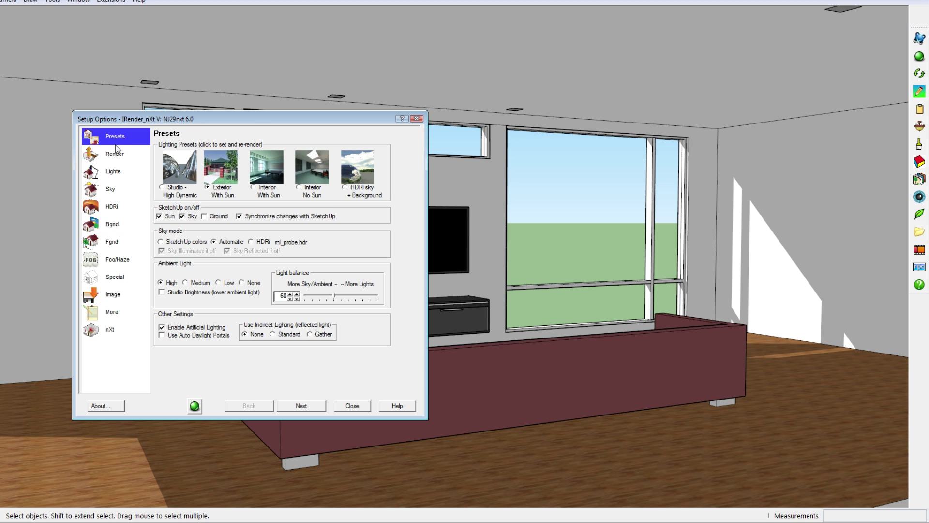
left_click(111, 225)
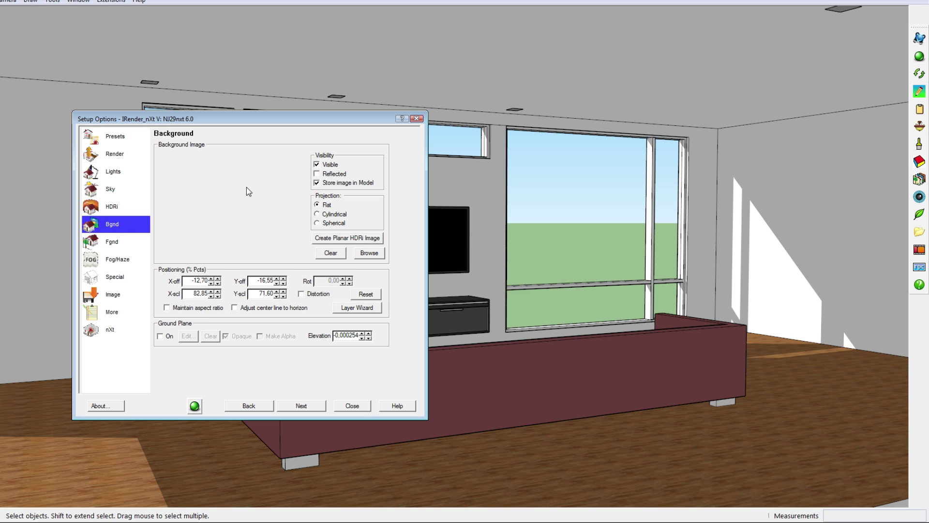
Load New-York-skyline.jpg from the Cool pictures folder as the background image
left_click(367, 252)
scroll(570, 213, "down", 10)
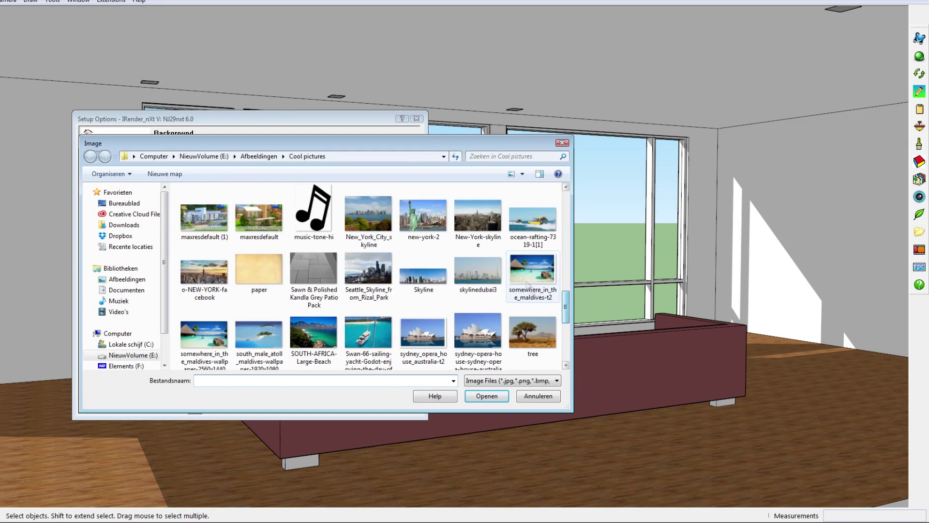
double_click(372, 228)
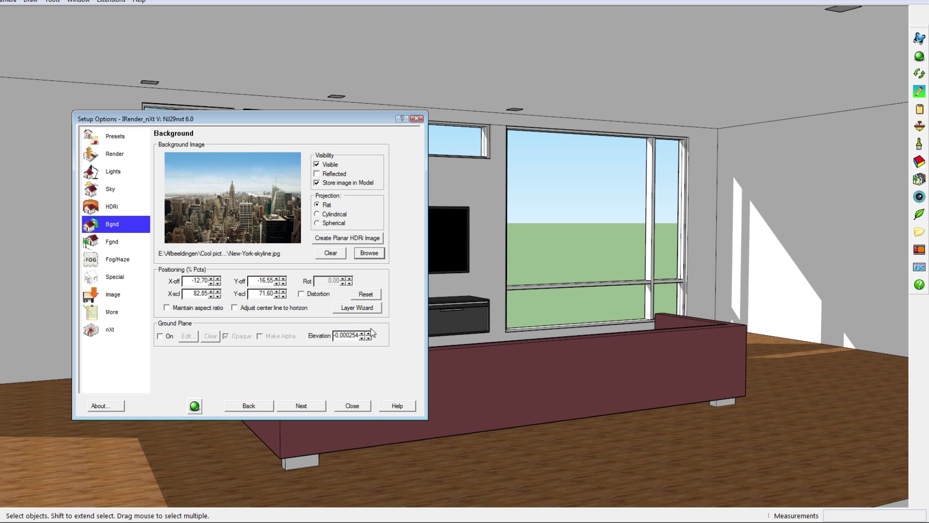
Orbit to a head-on view of the window wall and launch the Image Layer Wizard
left_click(416, 119)
mouse_move(599, 269)
middle_mouse_down()
mouse_move(624, 265)
mouse_move(453, 240)
mouse_move(484, 257)
mouse_move(587, 245)
mouse_move(577, 249)
mouse_move(576, 241)
mouse_move(578, 259)
middle_mouse_up()
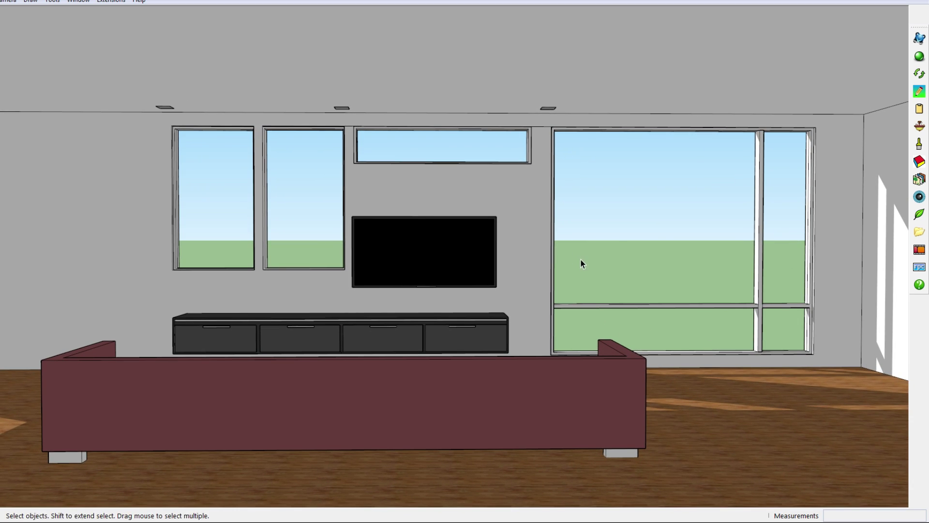
left_click(915, 58)
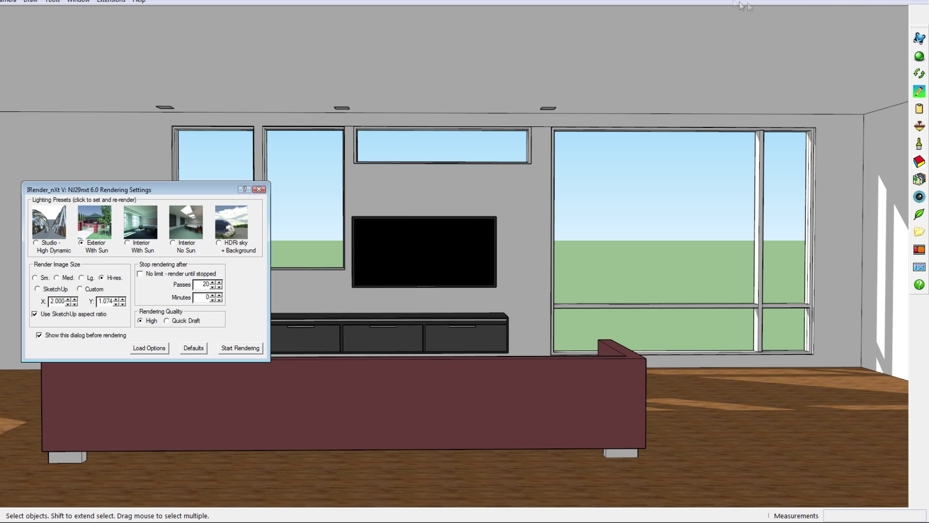
left_click(259, 189)
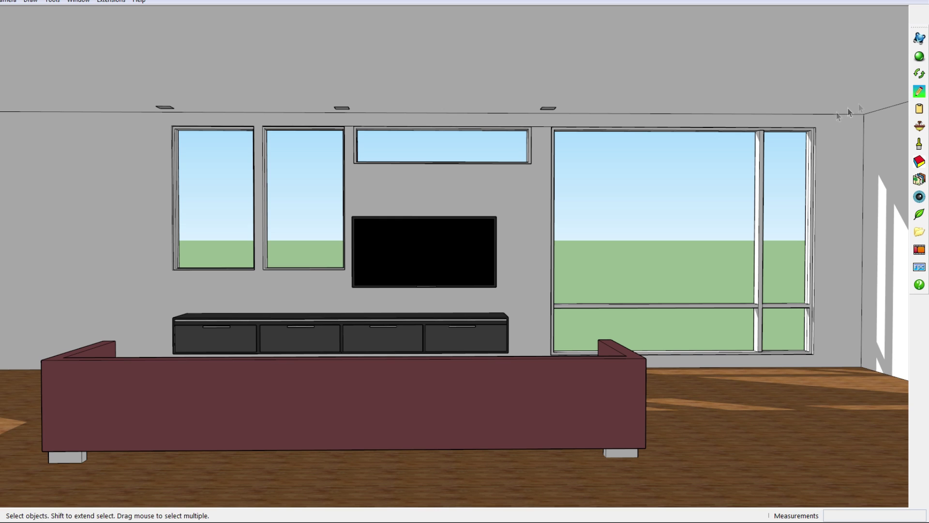
left_click(921, 109)
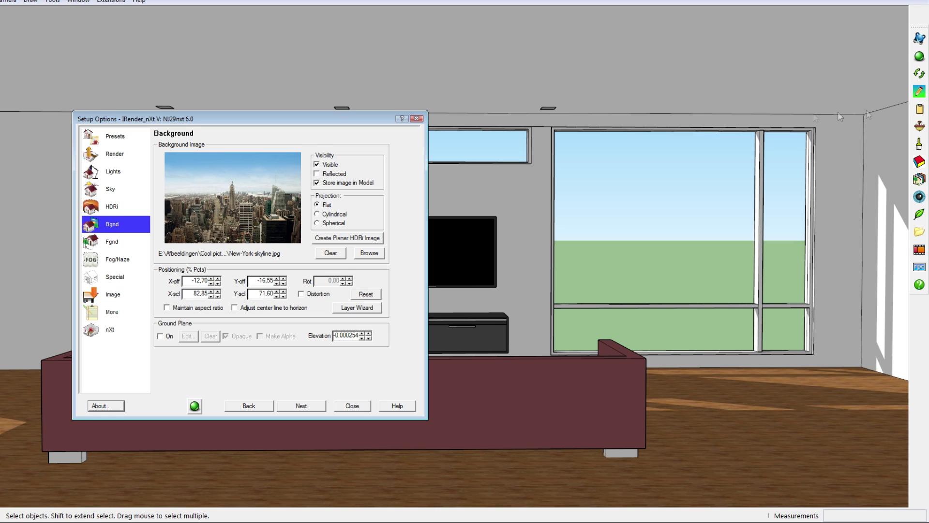
left_click(352, 309)
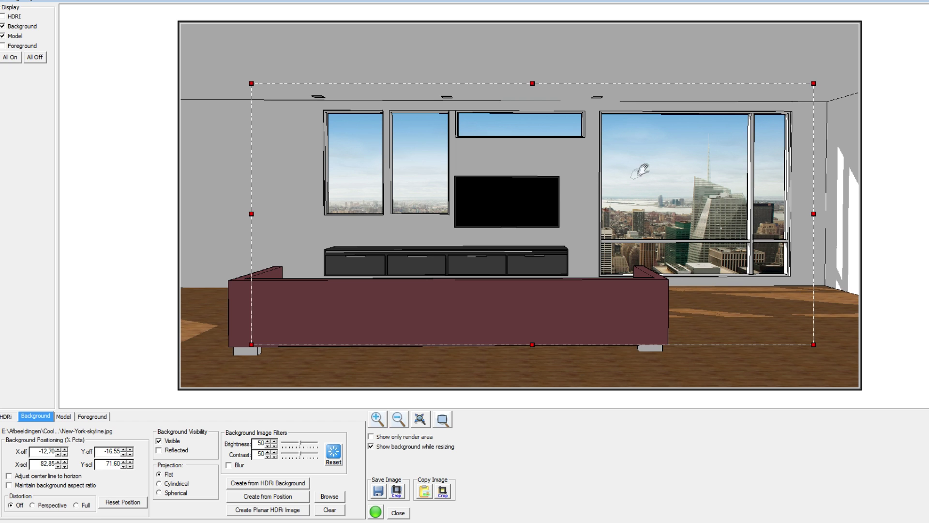
Shift the skyline image up behind the windows and run a preview render
scroll(679, 186, "down", 3)
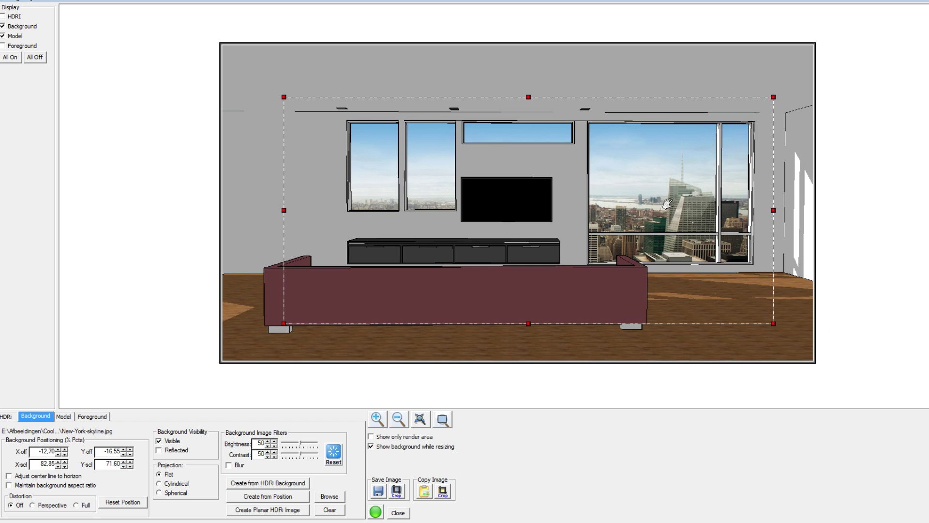
left_click_drag(625, 202, 652, 190)
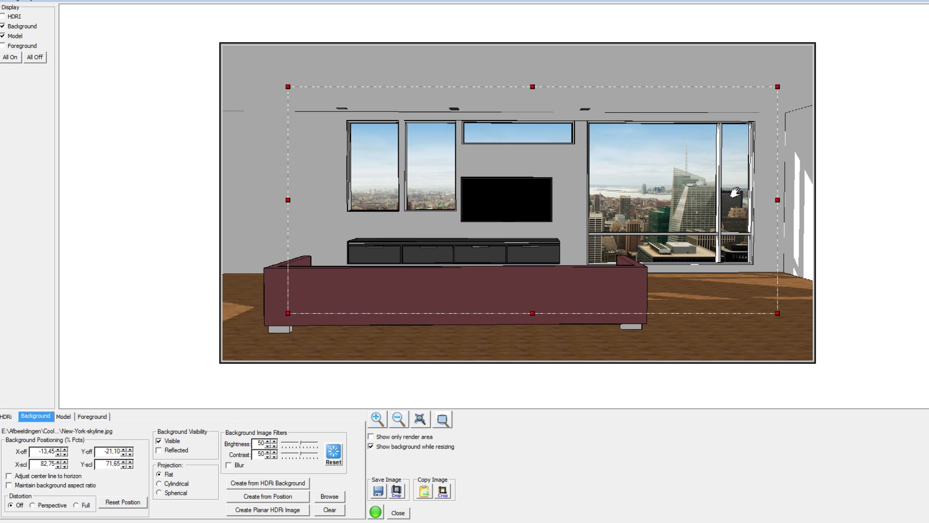
scroll(700, 203, "up", 1)
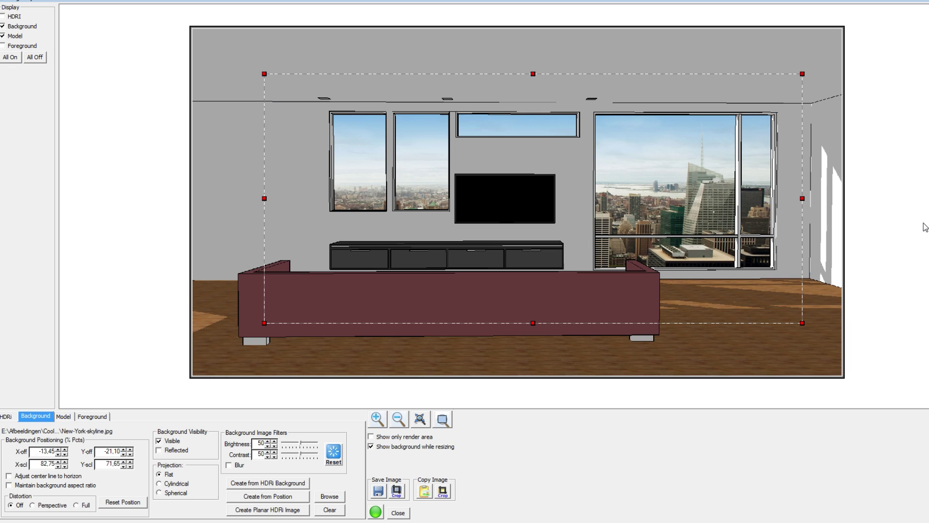
left_click(378, 513)
Fine-tune the skyline's position behind the windows and apply the placement to the render setup
mouse_move(361, 204)
left_mouse_down()
mouse_move(377, 222)
mouse_move(377, 214)
left_mouse_up()
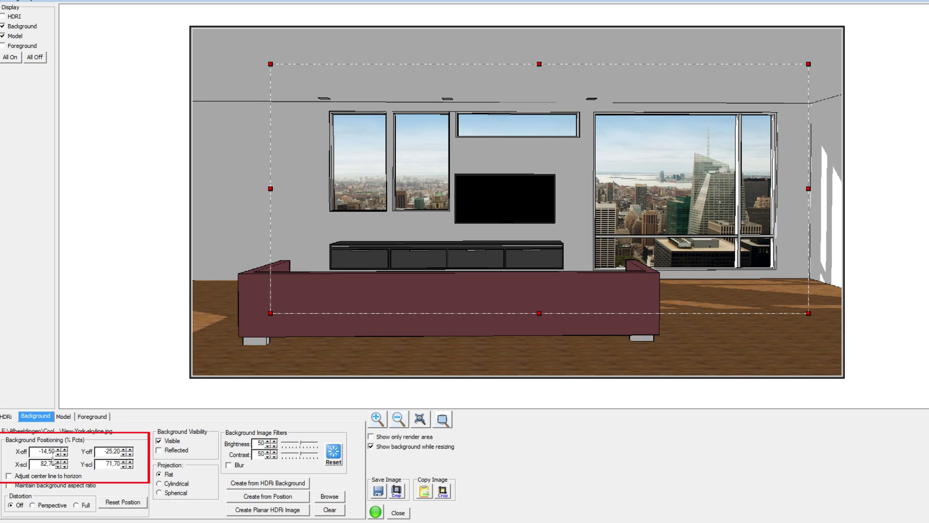
left_click_drag(641, 207, 650, 219)
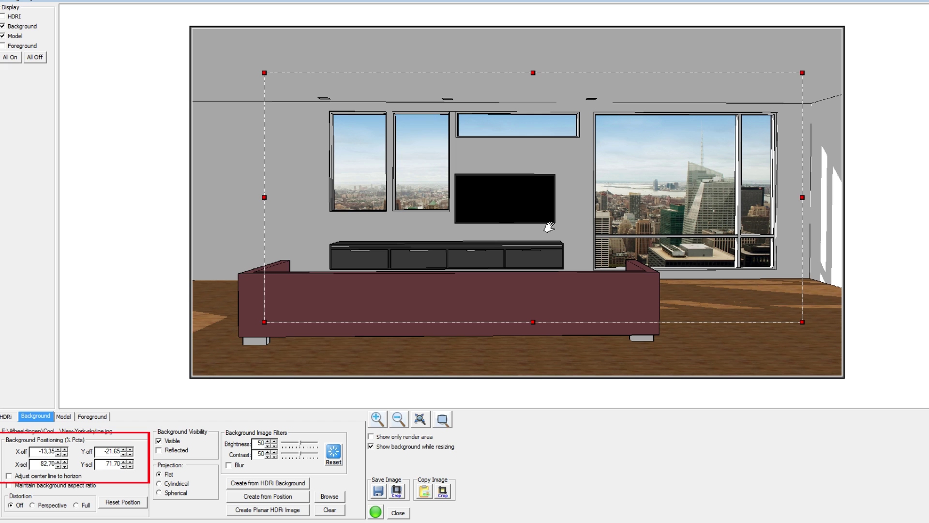
left_click_drag(655, 165, 609, 245)
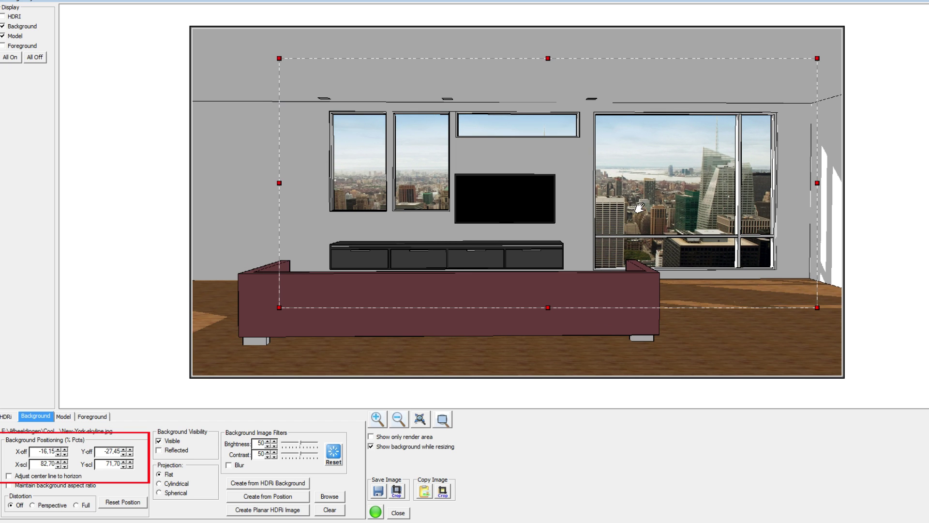
left_click_drag(636, 209, 663, 218)
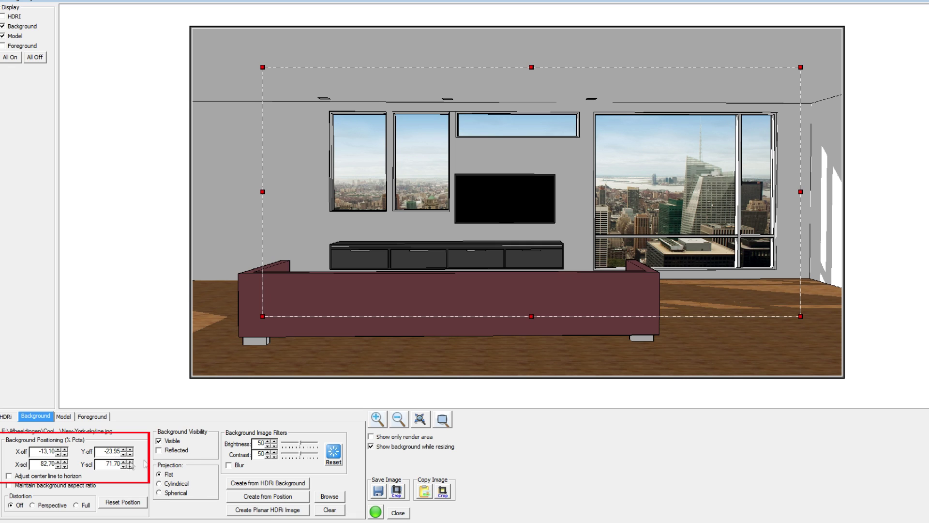
mouse_move(645, 207)
left_mouse_down()
mouse_move(632, 197)
mouse_move(645, 182)
mouse_move(642, 194)
left_mouse_up()
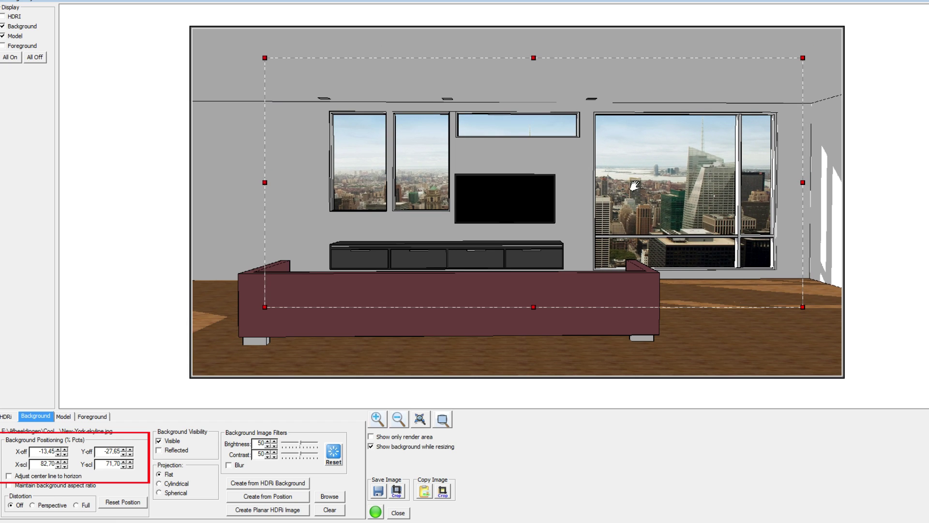
left_click(376, 514)
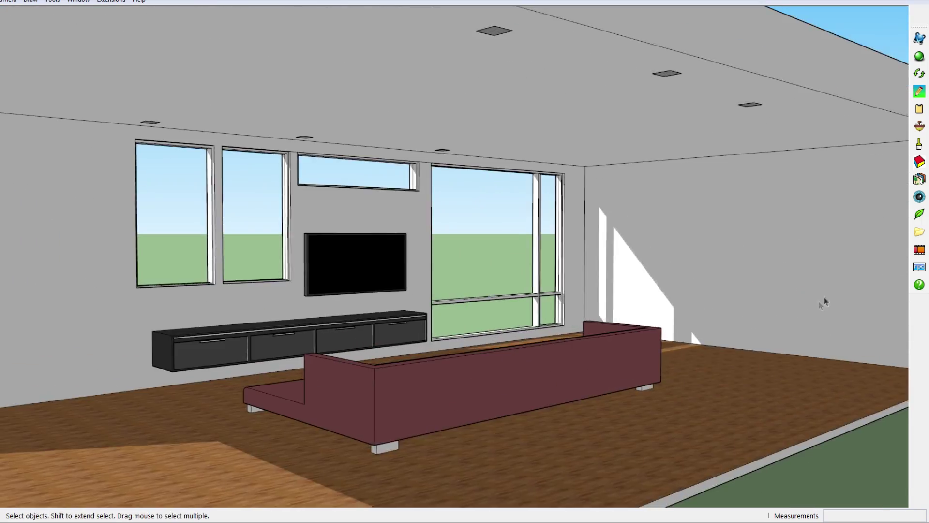
Orbit to an angled view of the TV wall and relaunch the background Image Layer Wizard
mouse_move(587, 318)
middle_mouse_down()
mouse_move(759, 265)
mouse_move(783, 306)
mouse_move(762, 270)
middle_mouse_up()
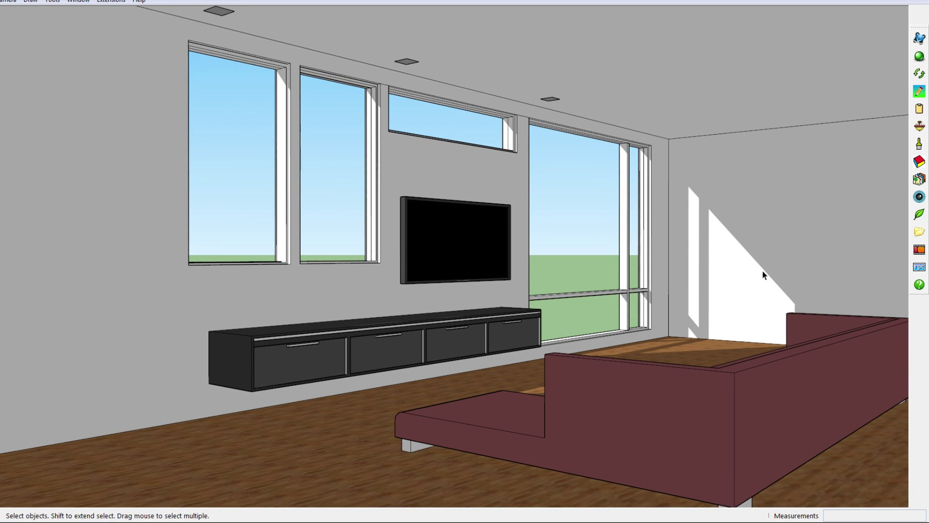
left_click(920, 109)
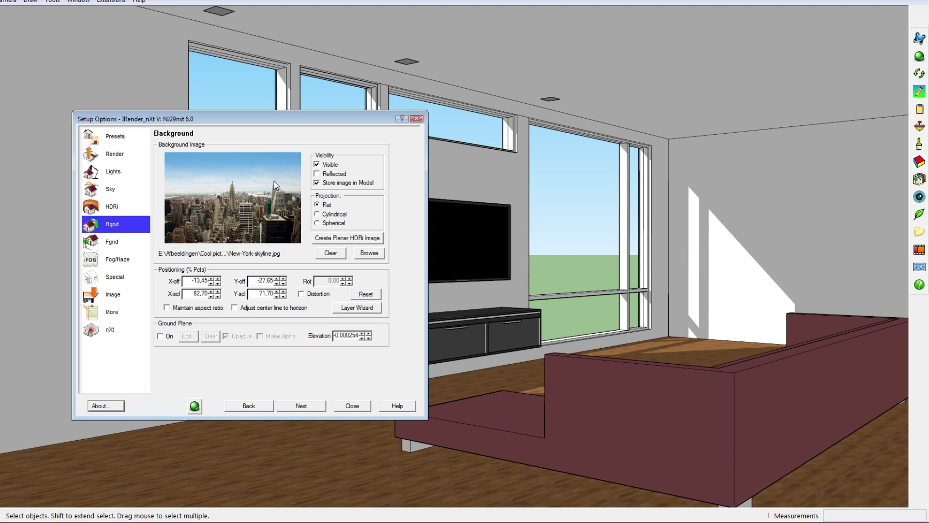
left_click(344, 310)
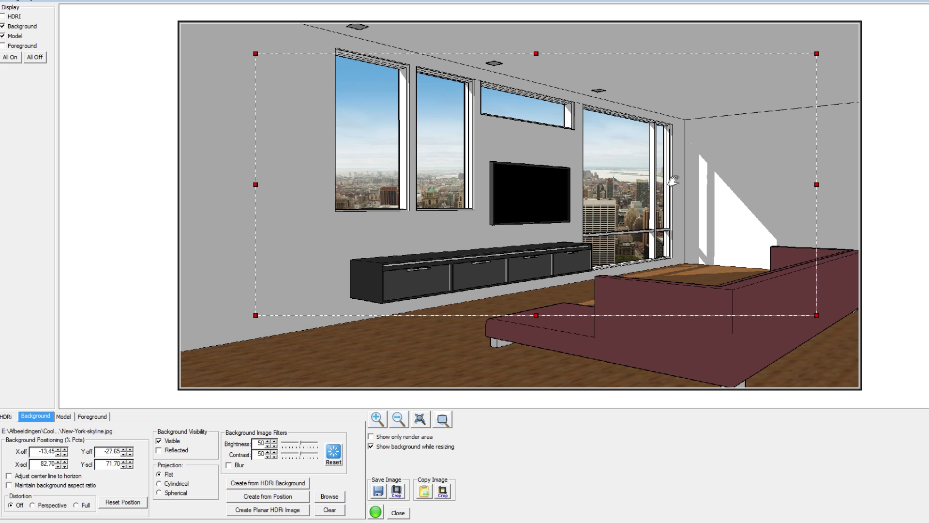
Move the skyline background up behind the windows and set Distortion to Perspective
scroll(681, 179, "down", 1)
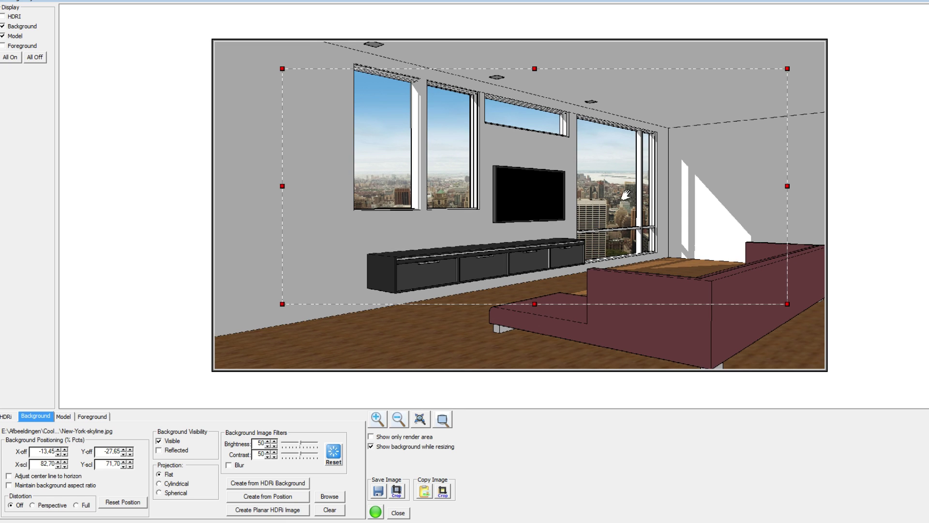
mouse_move(619, 195)
left_mouse_down()
mouse_move(624, 138)
mouse_move(606, 196)
left_mouse_up()
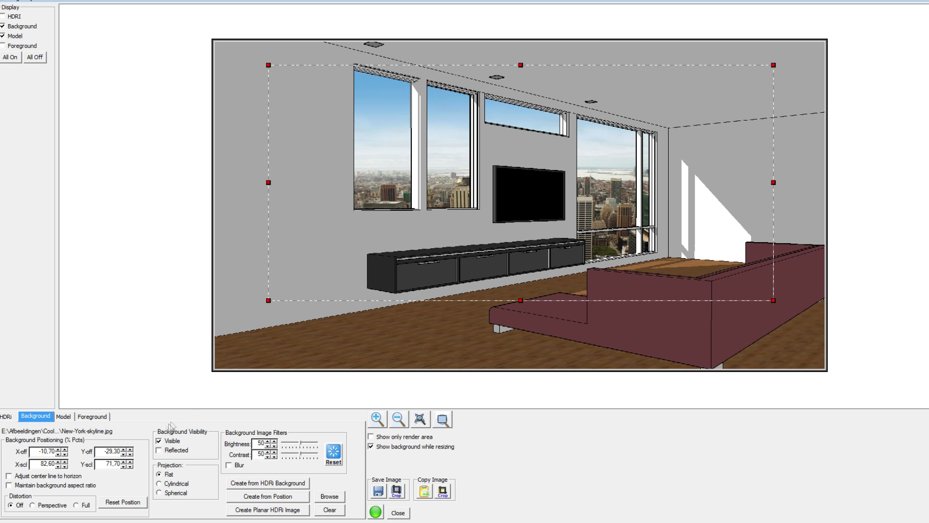
left_click(53, 504)
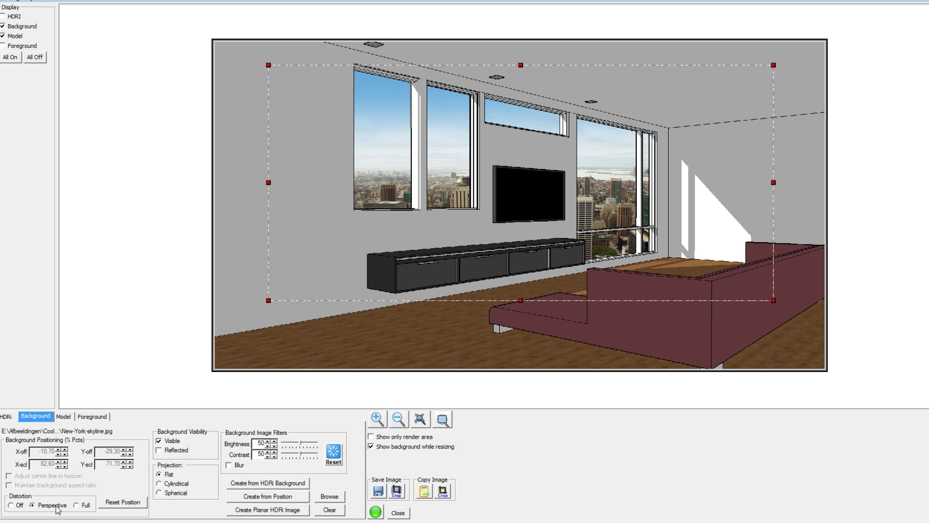
Drag the lower-right, lower-left and top-right corners to follow the angled wall, scaling to 74.95% by 93.75%
left_click_drag(774, 301, 664, 257)
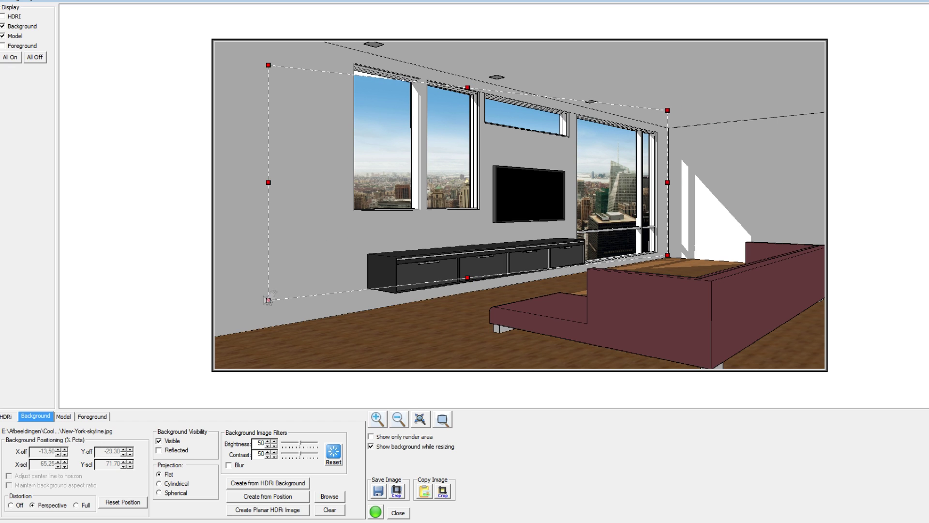
left_click_drag(289, 292, 248, 321)
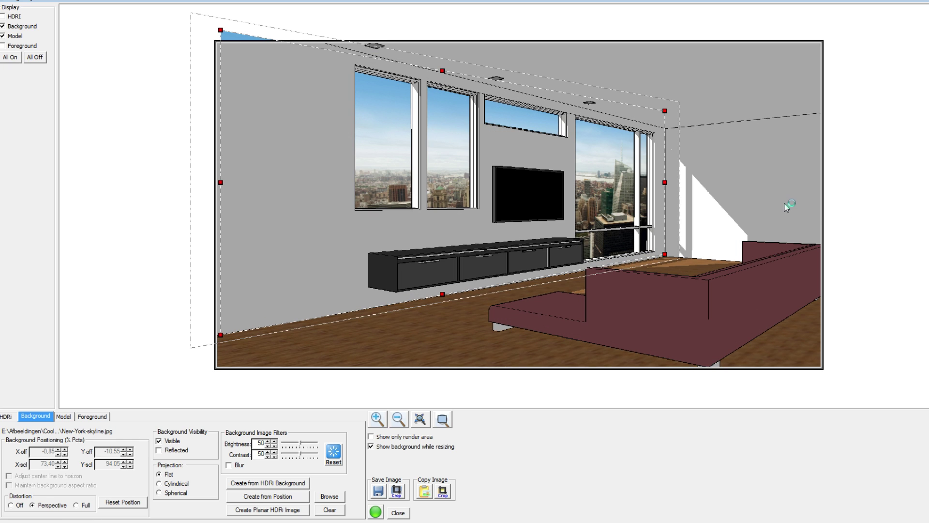
scroll(787, 205, "up", 1)
scroll(647, 217, "up", 2)
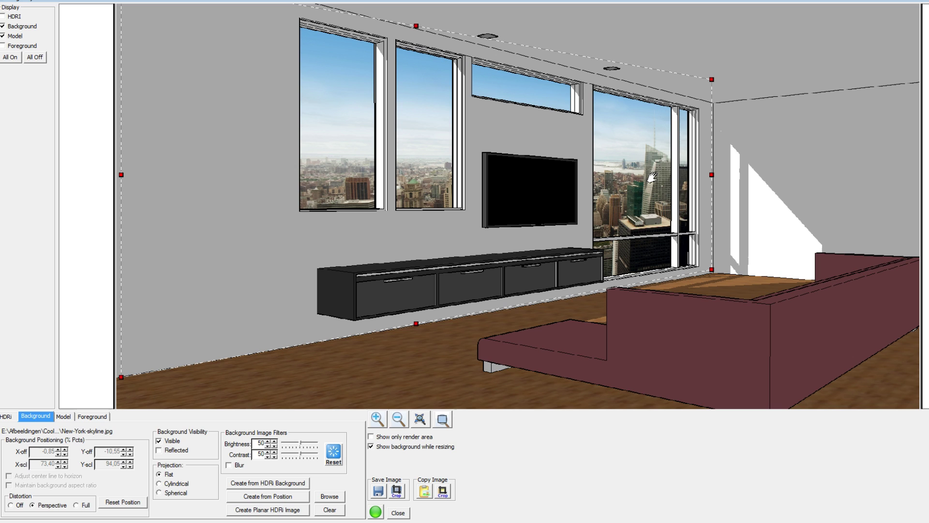
mouse_move(712, 80)
left_mouse_down()
mouse_move(701, 107)
mouse_move(653, 129)
mouse_move(697, 127)
mouse_move(713, 109)
mouse_move(710, 82)
mouse_move(724, 92)
mouse_move(724, 83)
left_mouse_up()
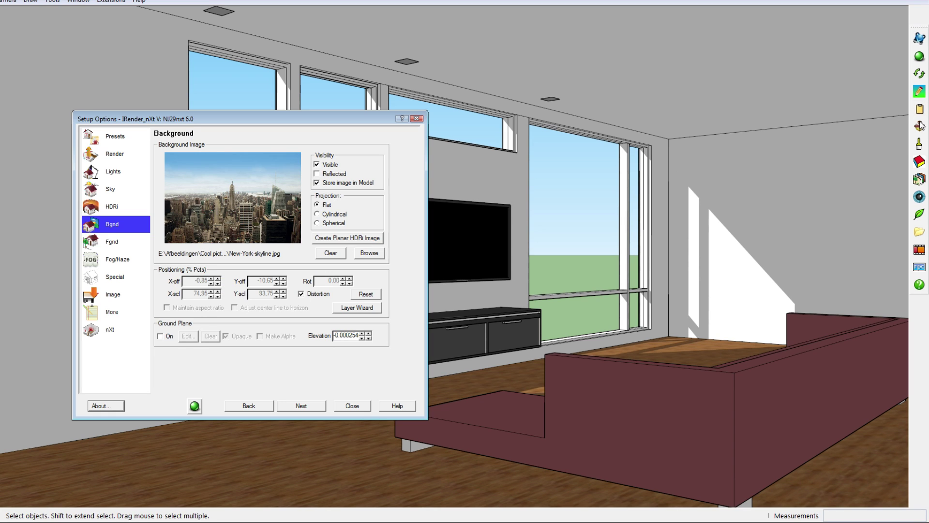
Reopen the wizard, switch Distortion to Full and pull the top-right corner toward the wall corner
left_click(356, 310)
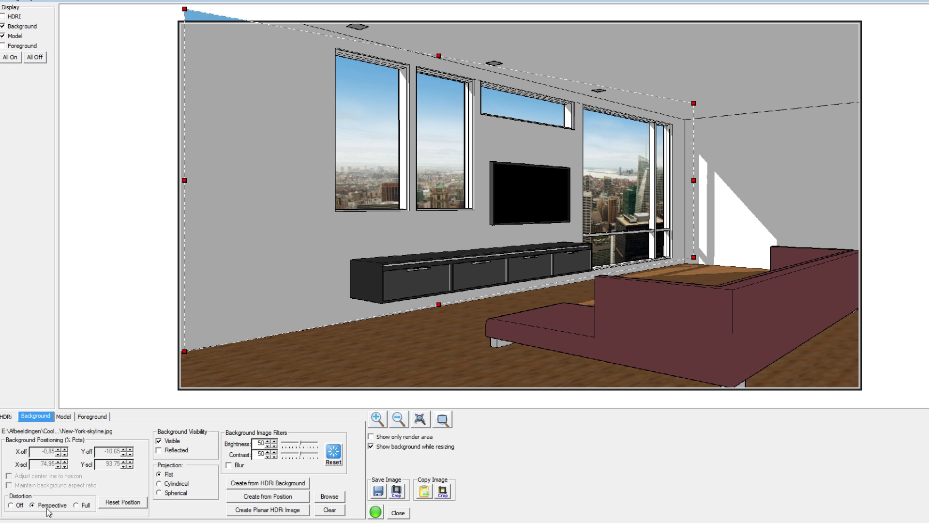
left_click(81, 505)
mouse_move(693, 102)
left_mouse_down()
mouse_move(621, 157)
mouse_move(650, 129)
mouse_move(711, 102)
left_mouse_up()
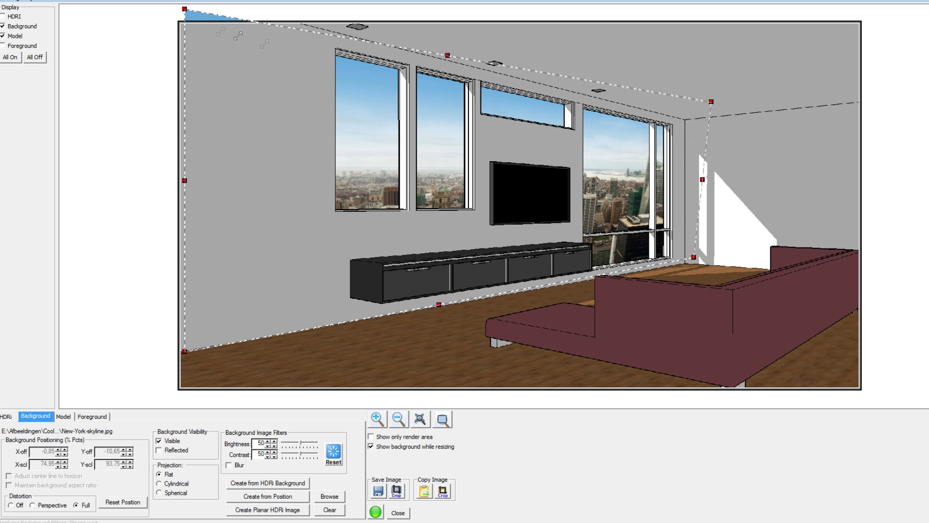
Adjust the top-left, top-right and bottom-left corners, giving offset -1.10% by -18.15% and scale 75.35% by 86.15%
left_click_drag(185, 9, 183, 22)
left_click_drag(711, 103, 689, 104)
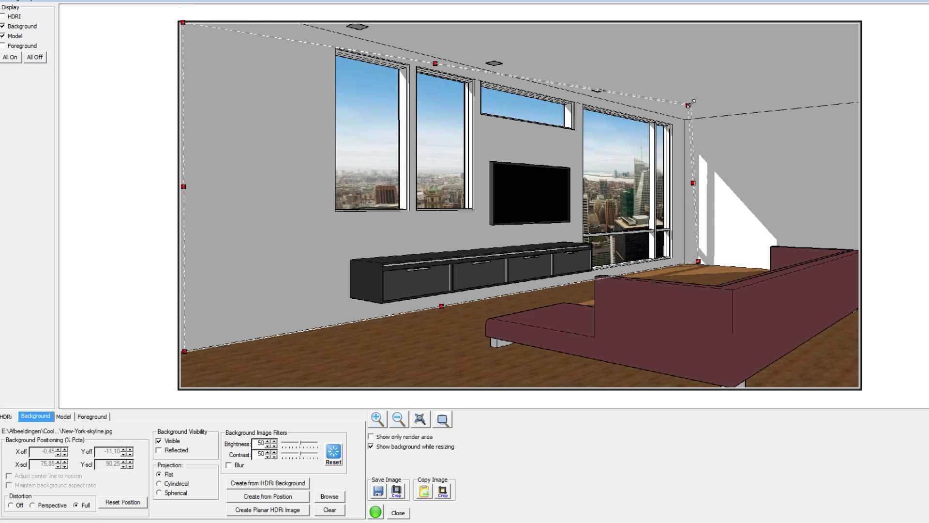
left_click_drag(184, 351, 230, 328)
scroll(508, 309, "up", 4)
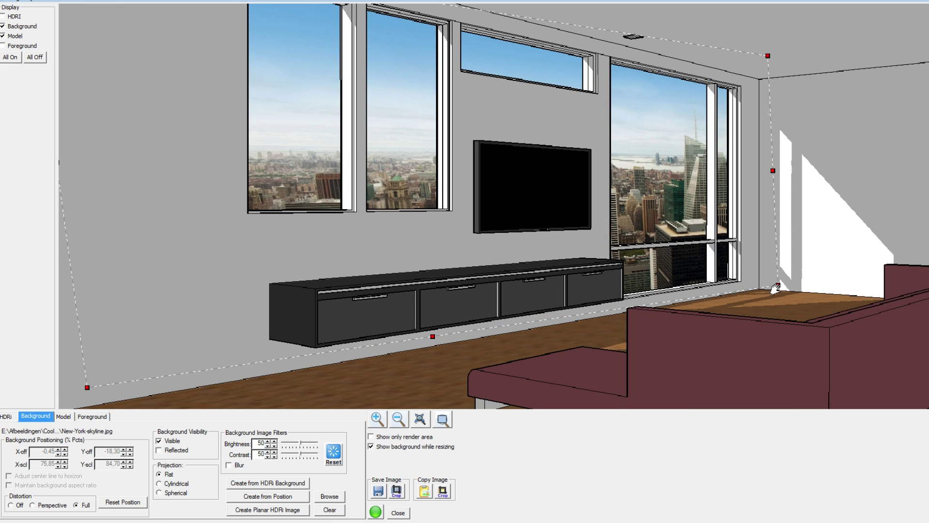
scroll(775, 289, "down", 4)
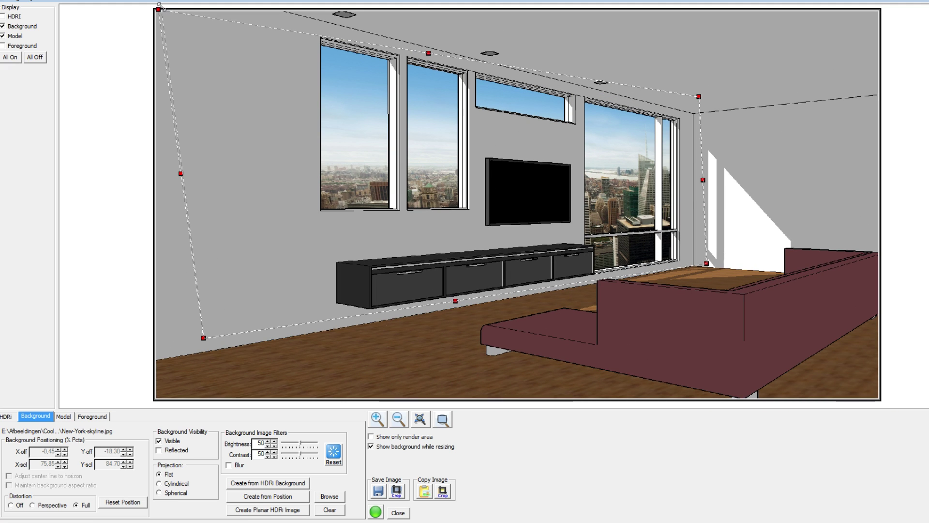
left_click_drag(160, 6, 161, 5)
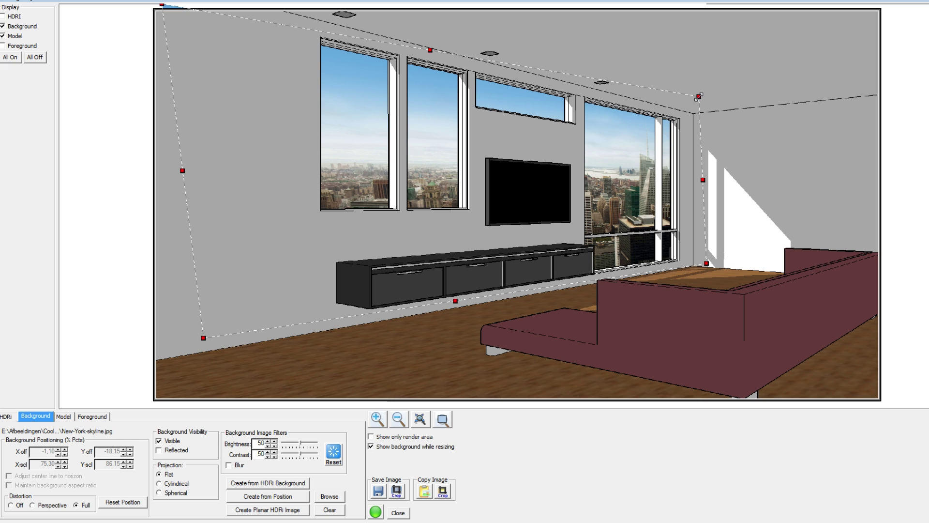